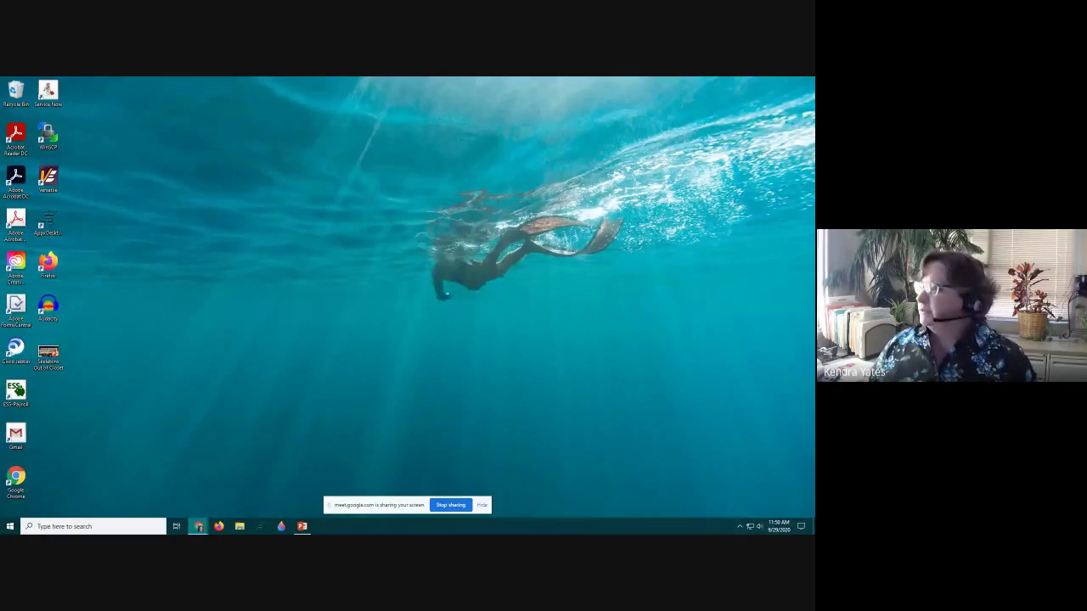
# Switch to the Chrome new-tab window, maximize it and open Google Drive from the Google apps
pyautogui.click(197, 526)
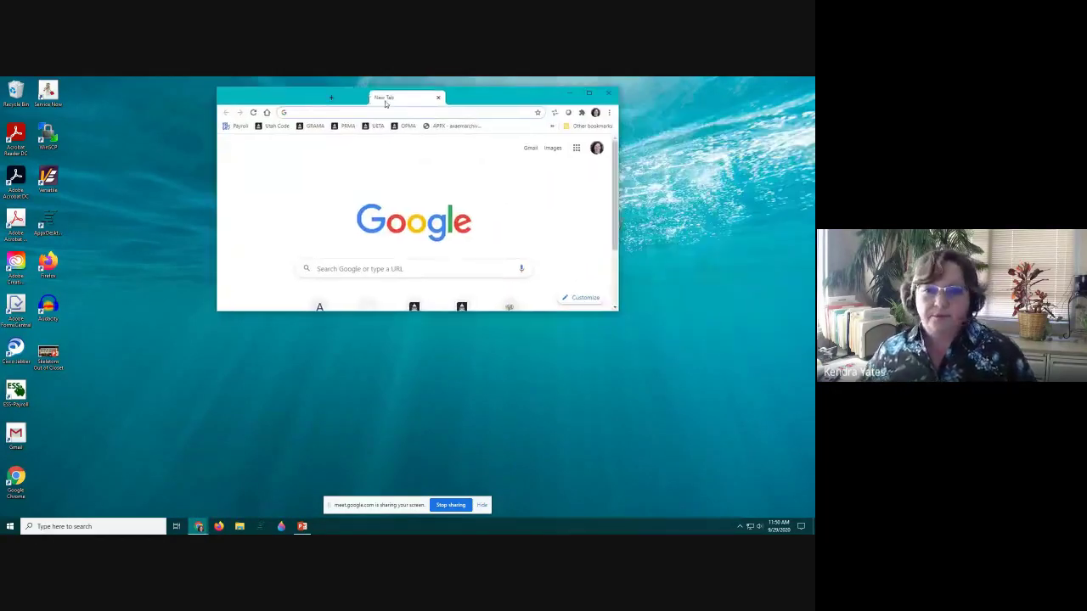
pyautogui.click(575, 151)
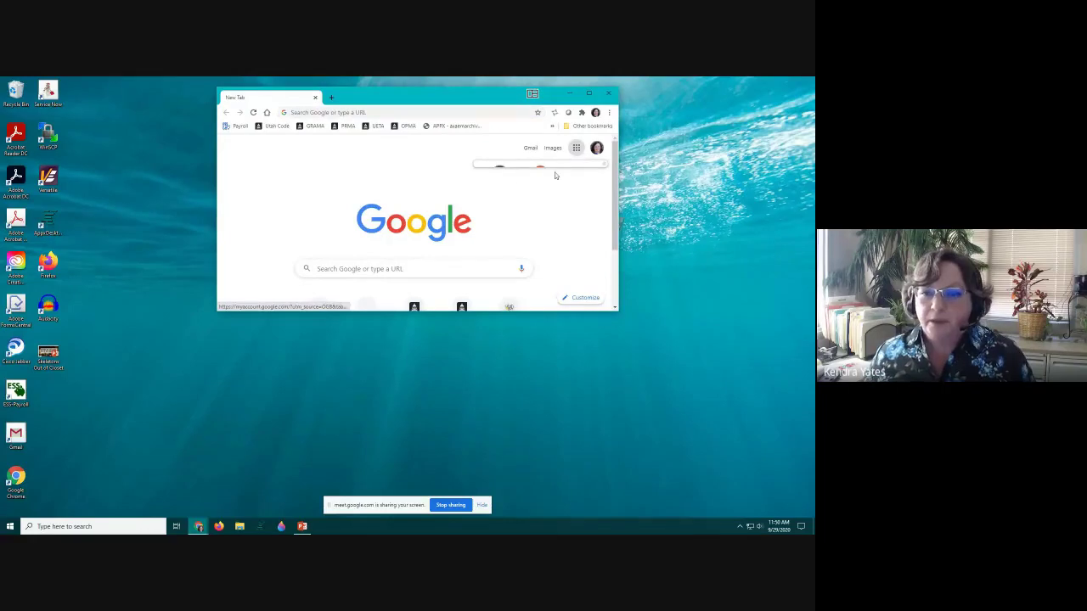
pyautogui.click(589, 92)
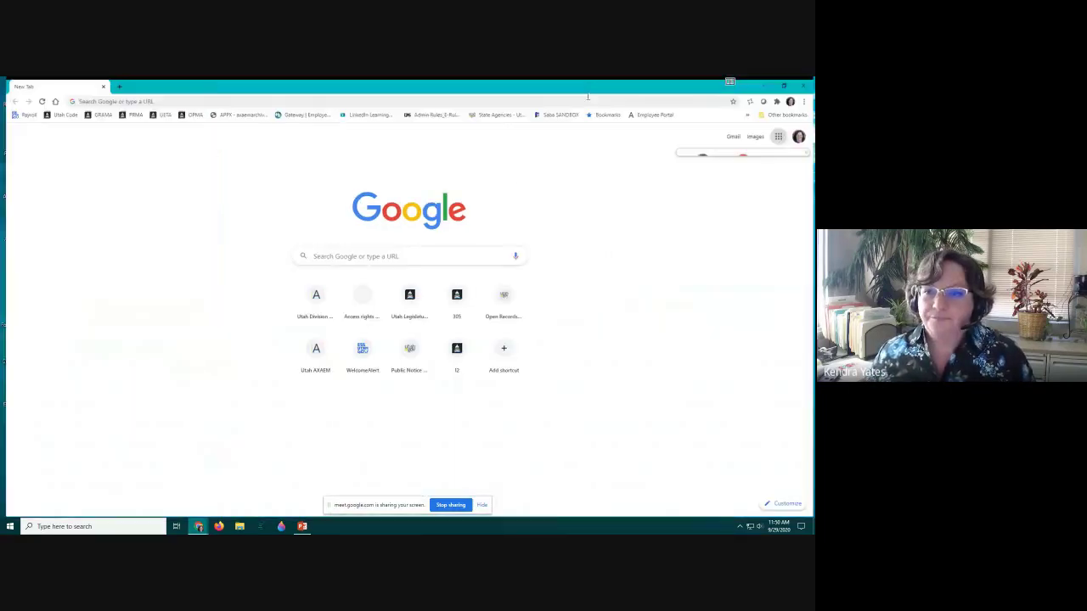
pyautogui.click(778, 136)
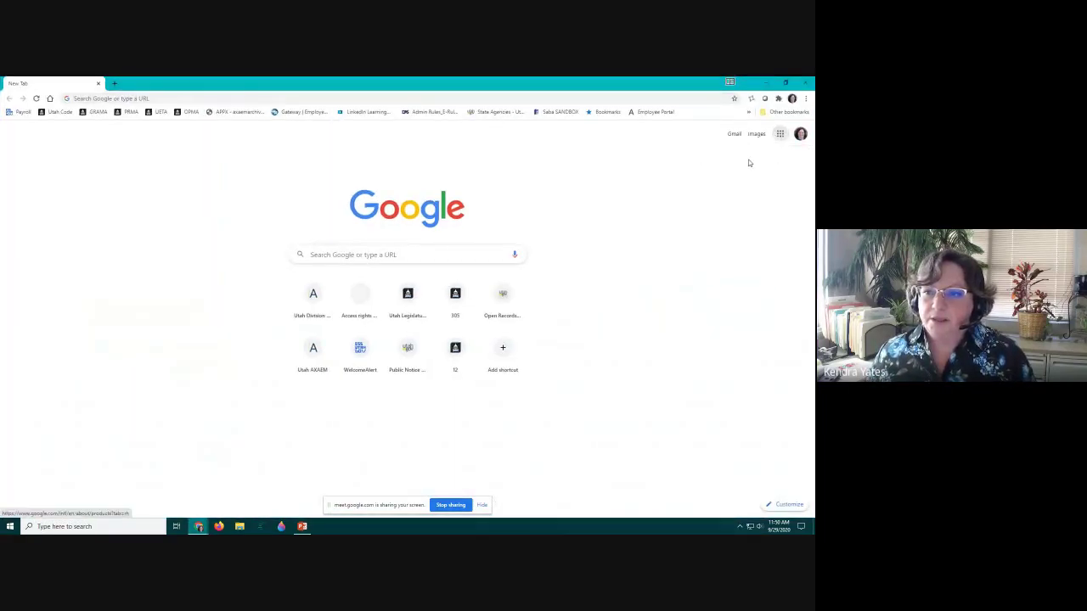
pyautogui.click(779, 136)
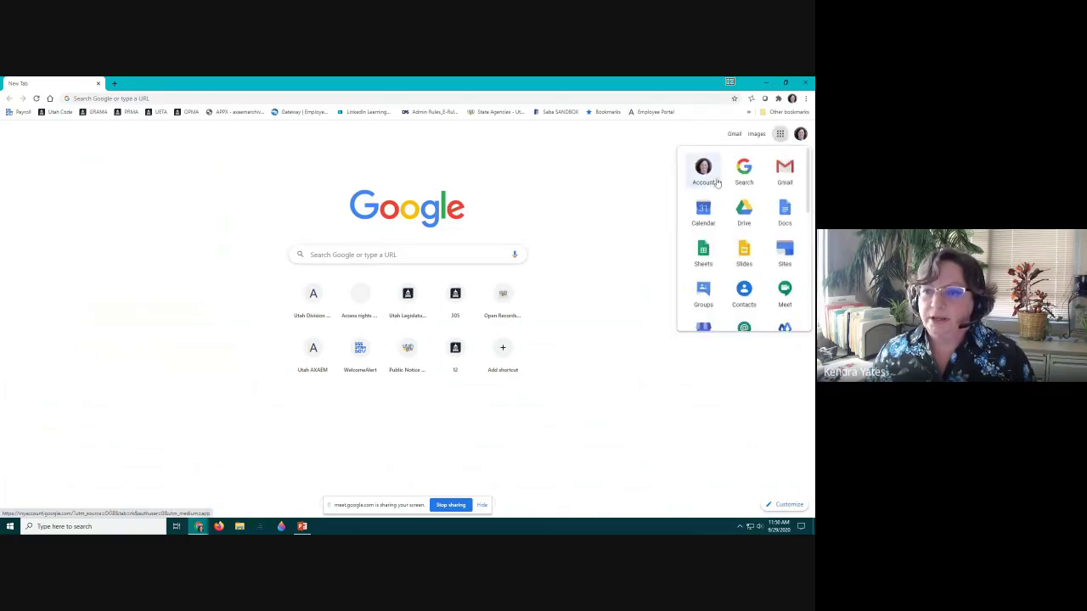
pyautogui.click(746, 208)
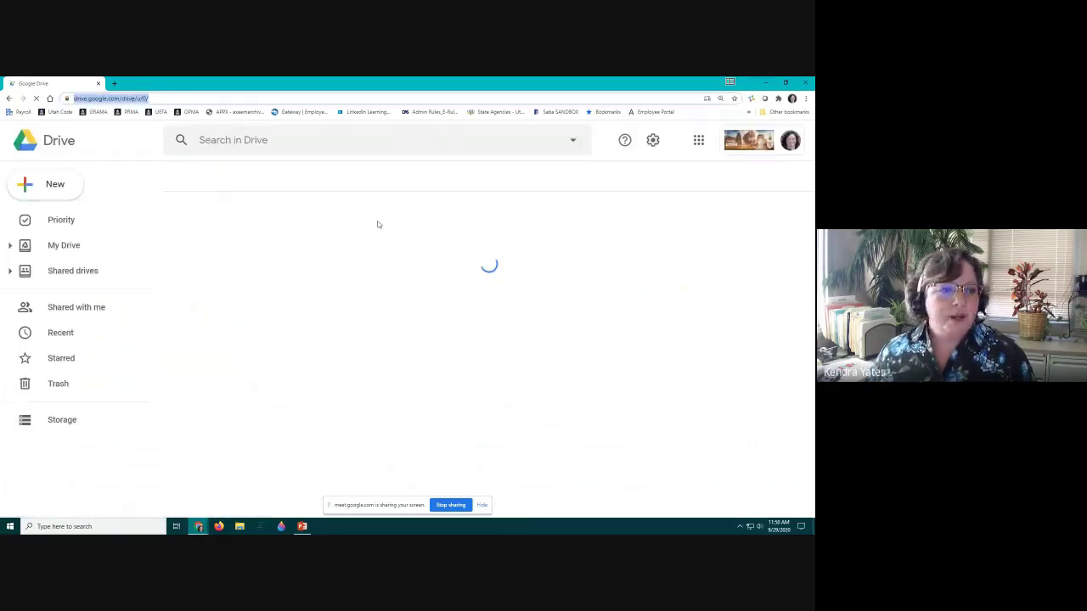
# Look through Google Drive's Priority view with its workspaces, the Starred items and the My Drive folder list
pyautogui.click(71, 249)
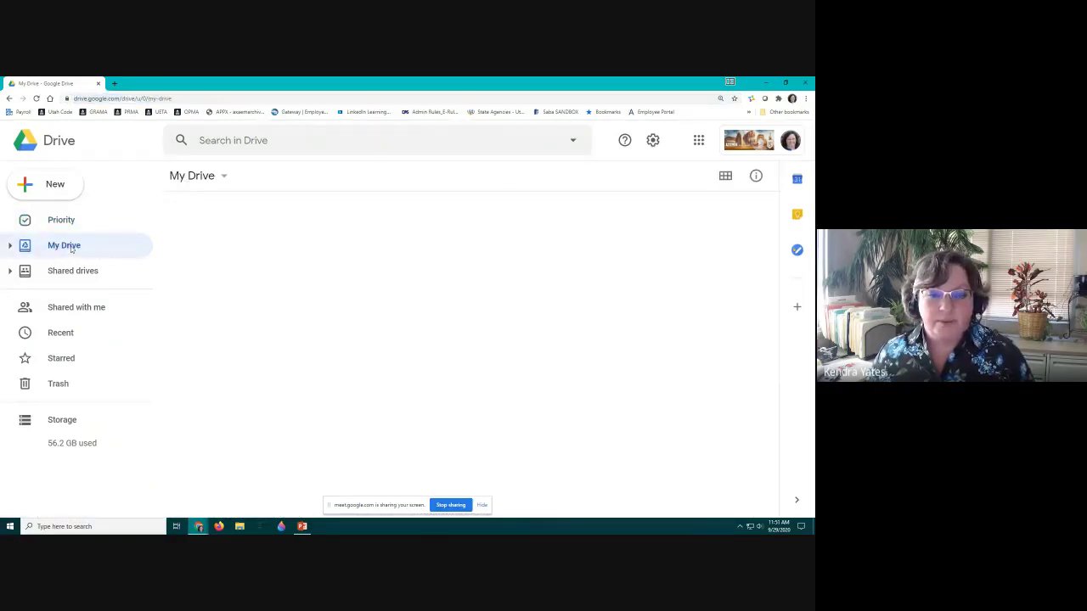
pyautogui.click(64, 220)
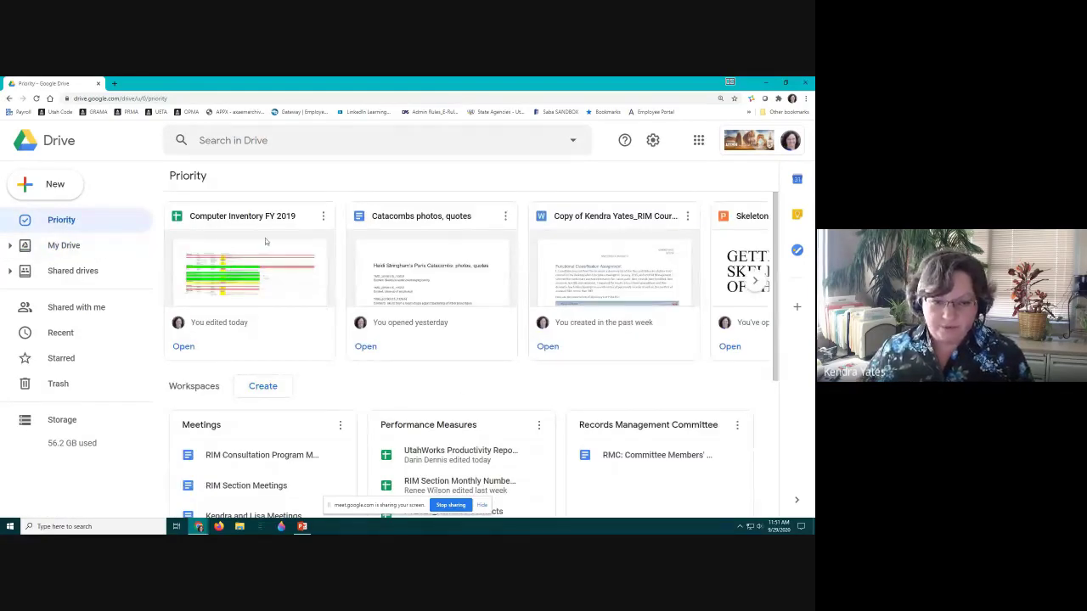
pyautogui.scroll(-2, 344, 327)
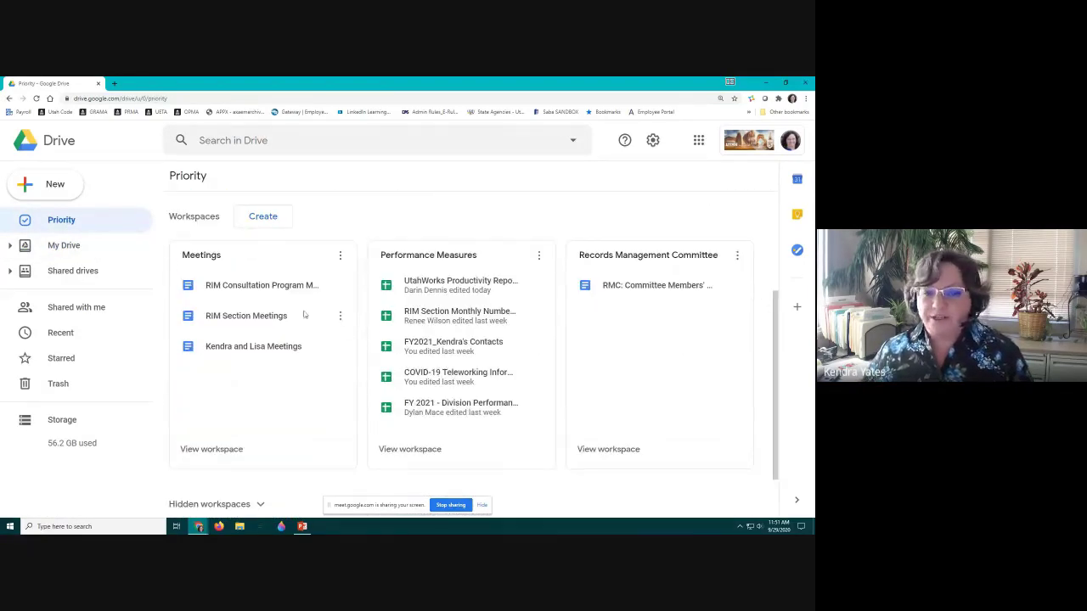
pyautogui.scroll(2, 291, 305)
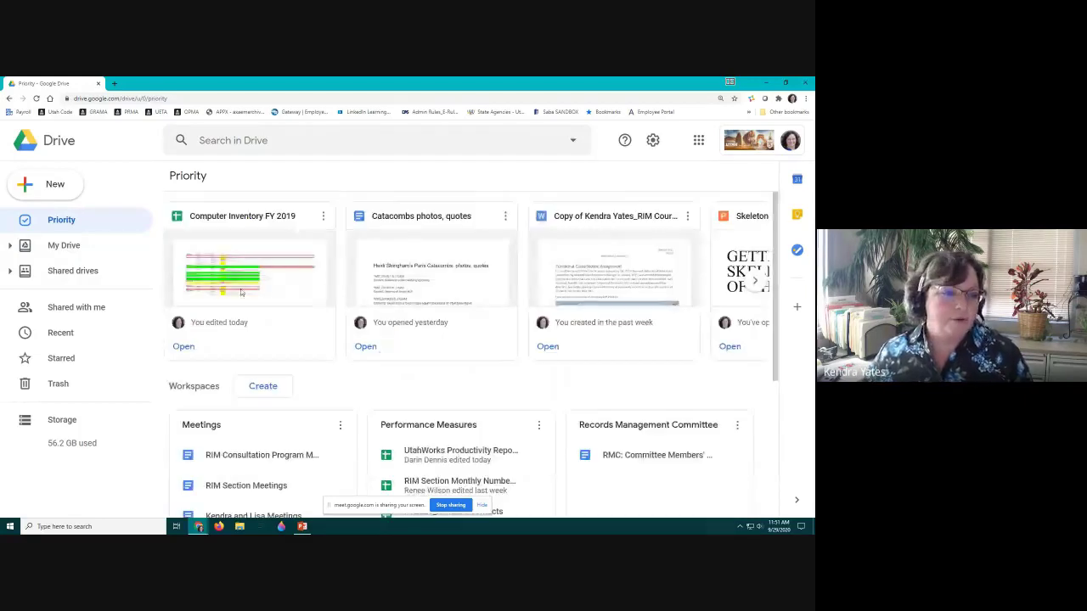
pyautogui.click(63, 360)
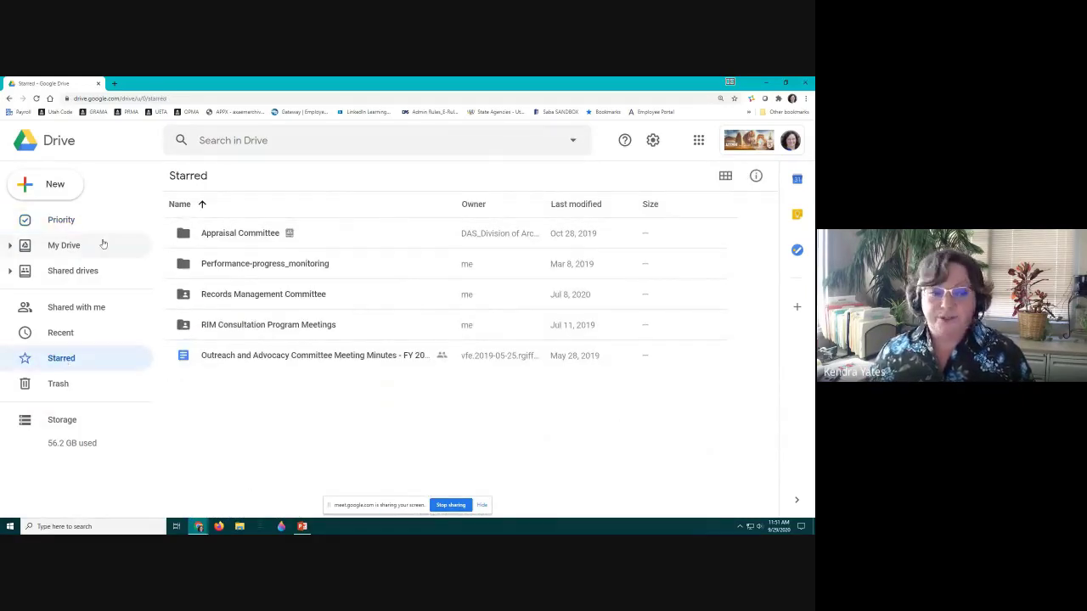
pyautogui.click(64, 246)
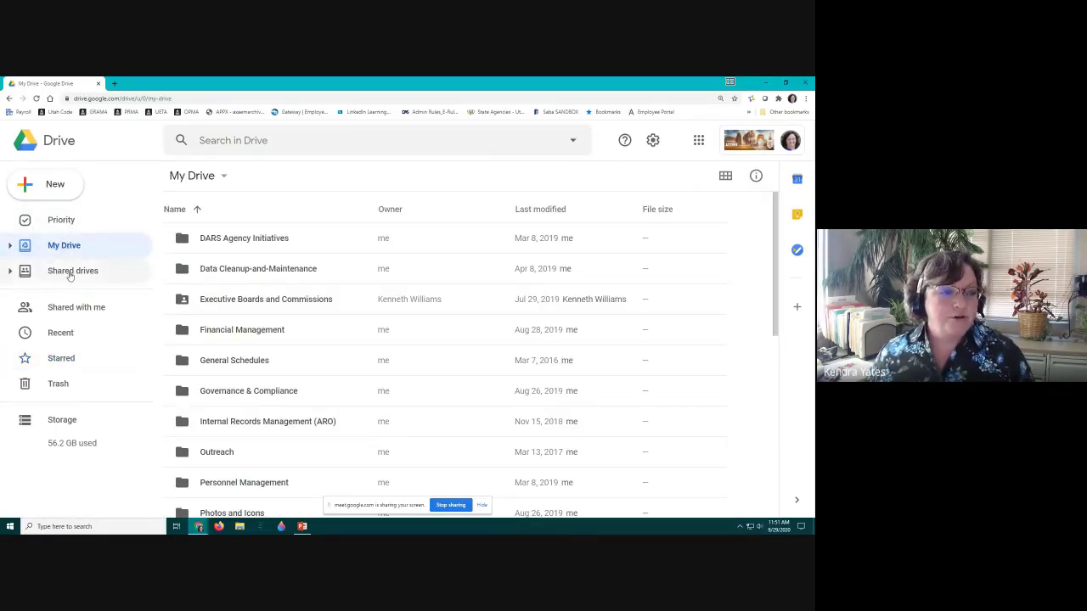
# Browse the shared drives, viewing the top-level folders of DAS_Division of Archives & Records Service and trying to open DAS_Archives_State Records Committee
pyautogui.click(67, 272)
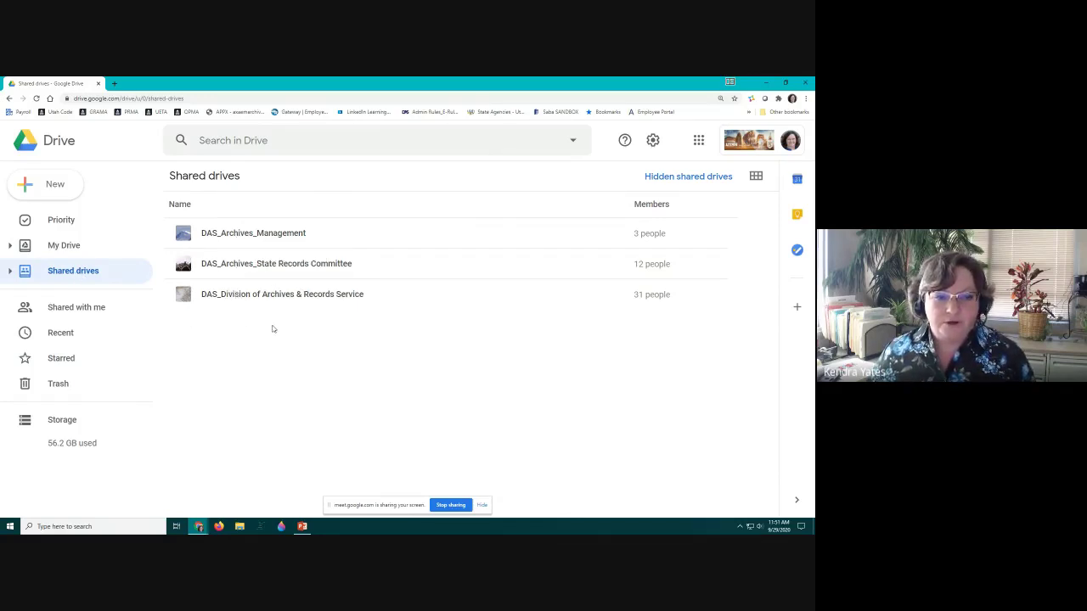
pyautogui.click(243, 296)
pyautogui.doubleClick(244, 297)
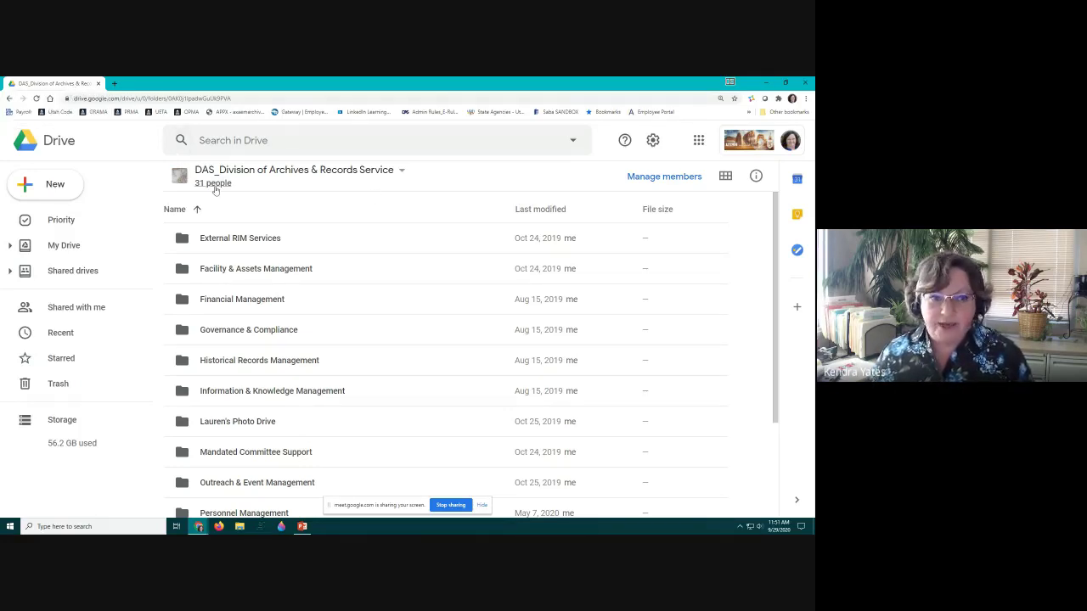
pyautogui.scroll(-2, 260, 288)
pyautogui.scroll(2, 284, 281)
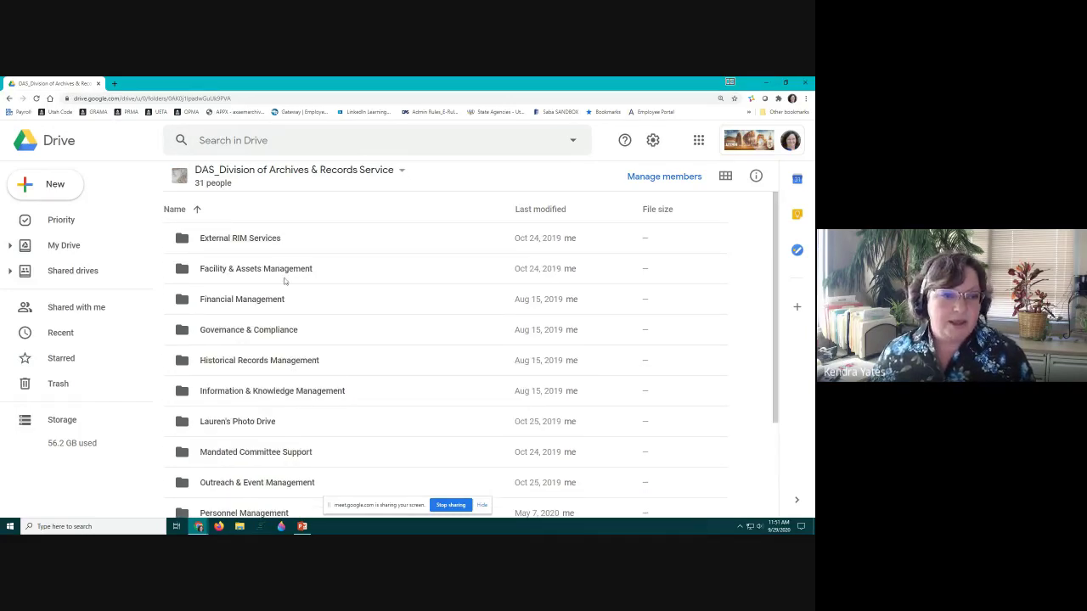
pyautogui.click(75, 271)
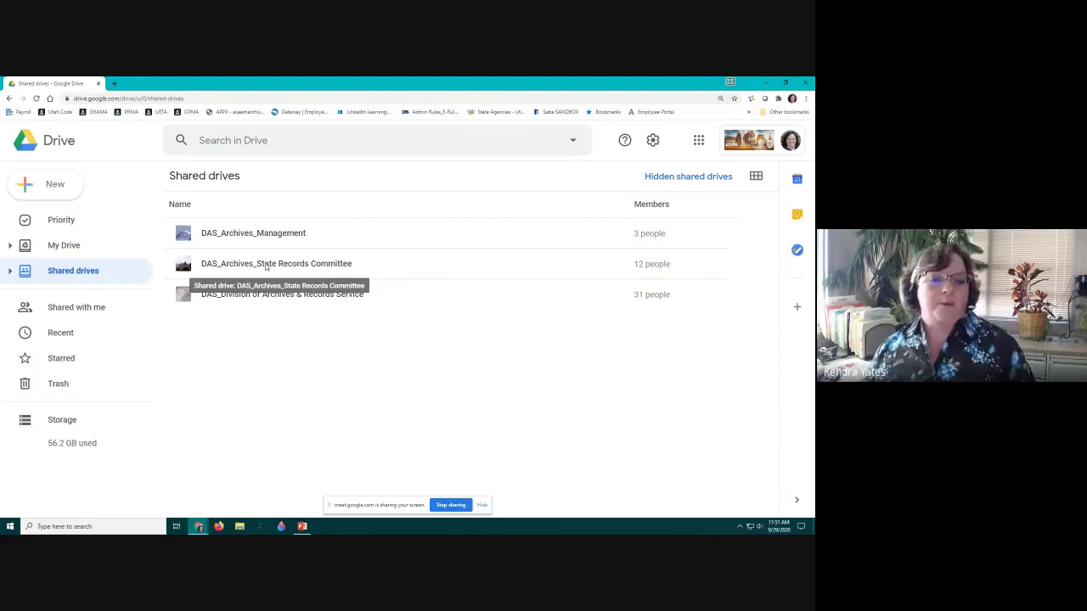
pyautogui.doubleClick(265, 267)
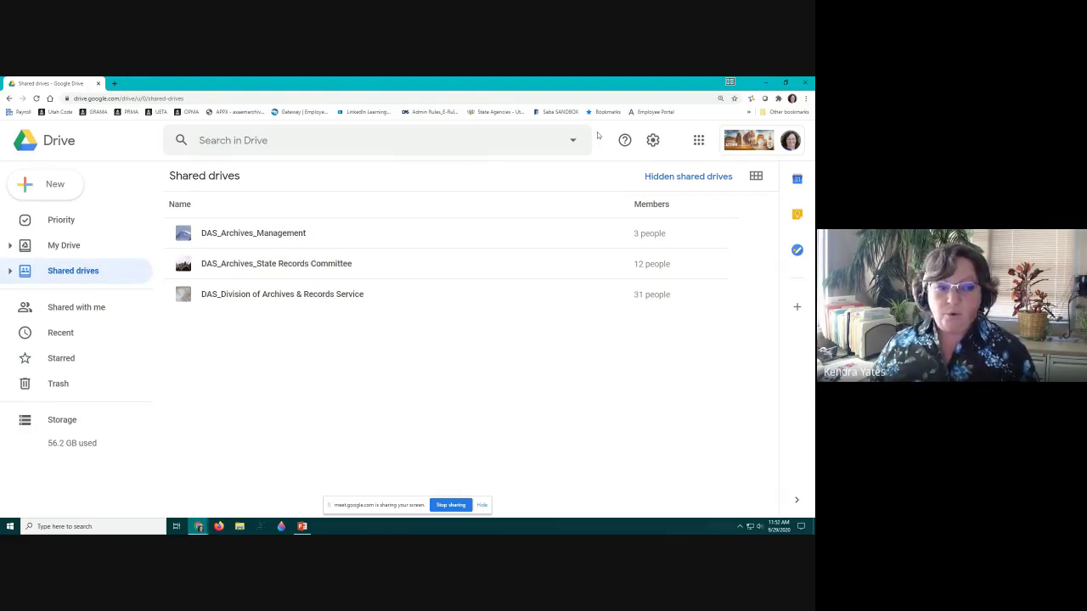
# Minimize the browser and switch to a maximized File Explorer window, widening its navigation pane to show full drive names
pyautogui.click(768, 82)
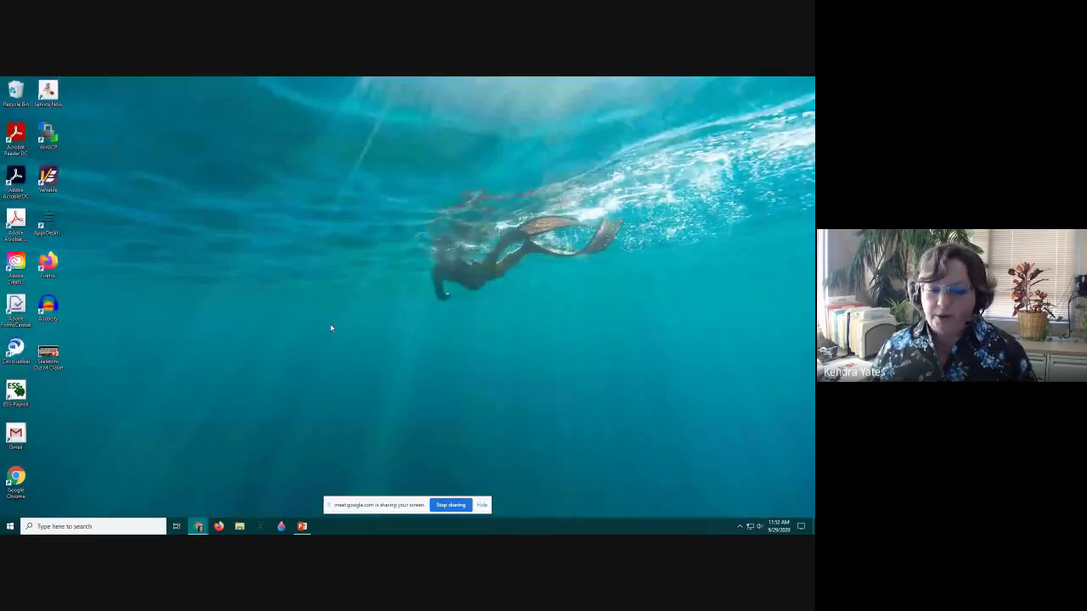
pyautogui.click(241, 527)
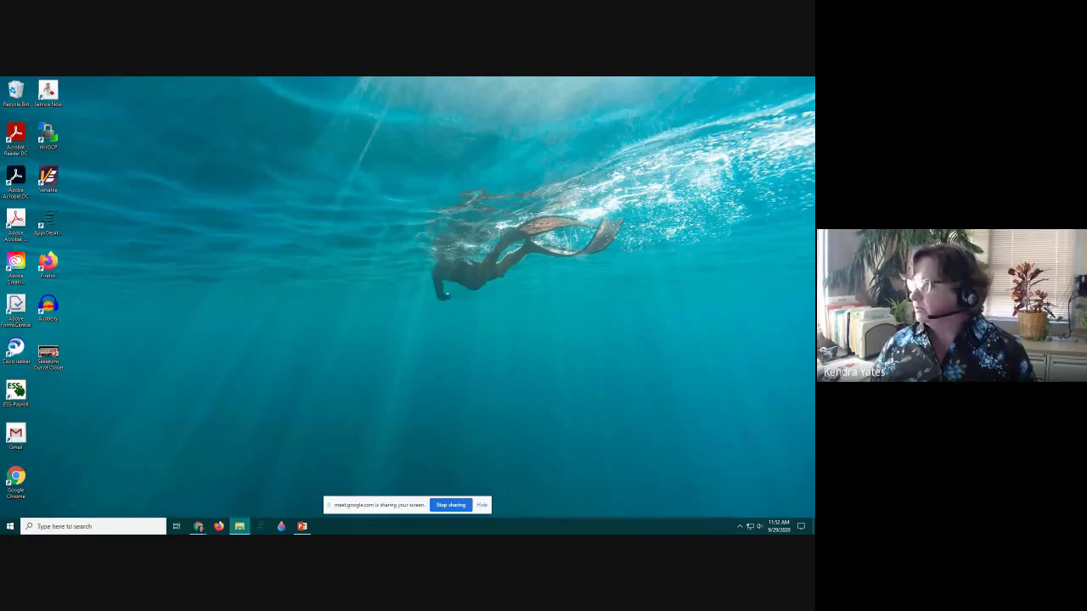
pyautogui.moveTo(679, 104); pyautogui.dragTo(370, 83)
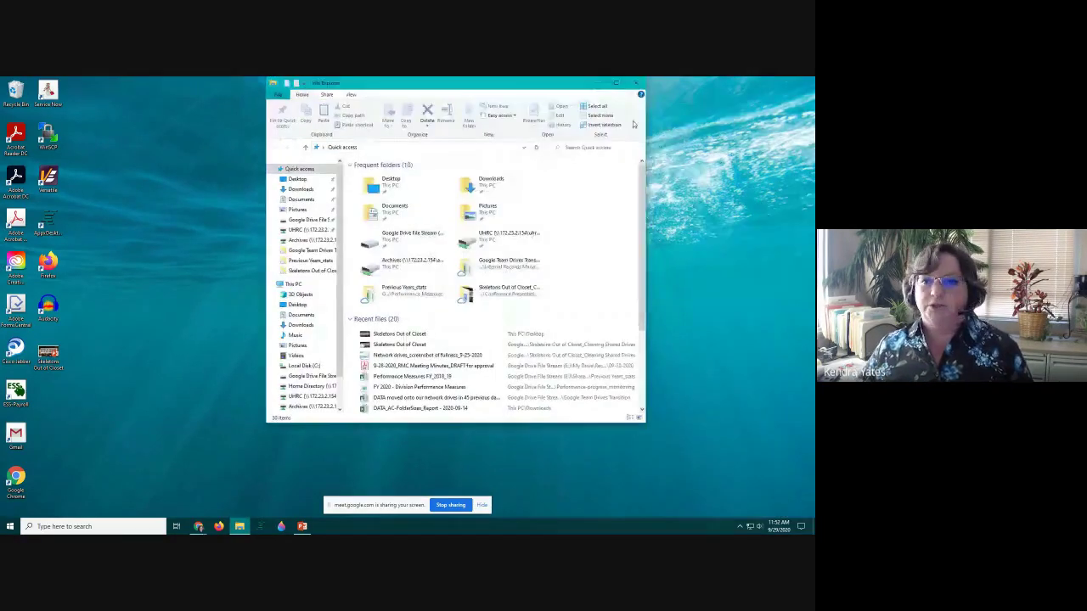
pyautogui.click(614, 85)
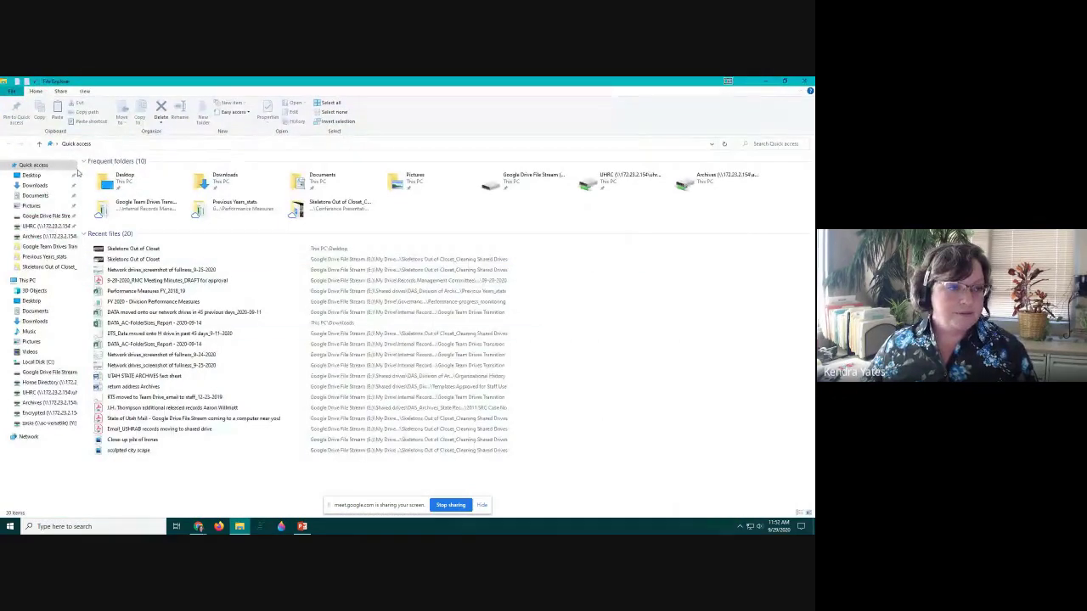
pyautogui.moveTo(78, 172); pyautogui.dragTo(424, 178)
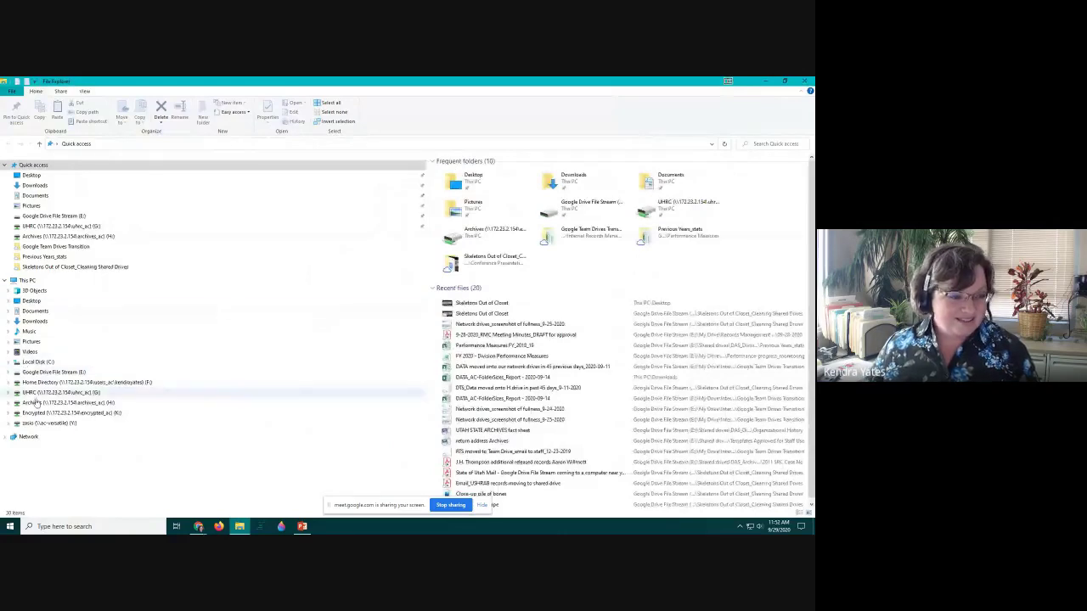
# Expand the Google Drive File Stream (E:) drive in a narrowed navigation pane and open its My Drive folder
pyautogui.click(53, 374)
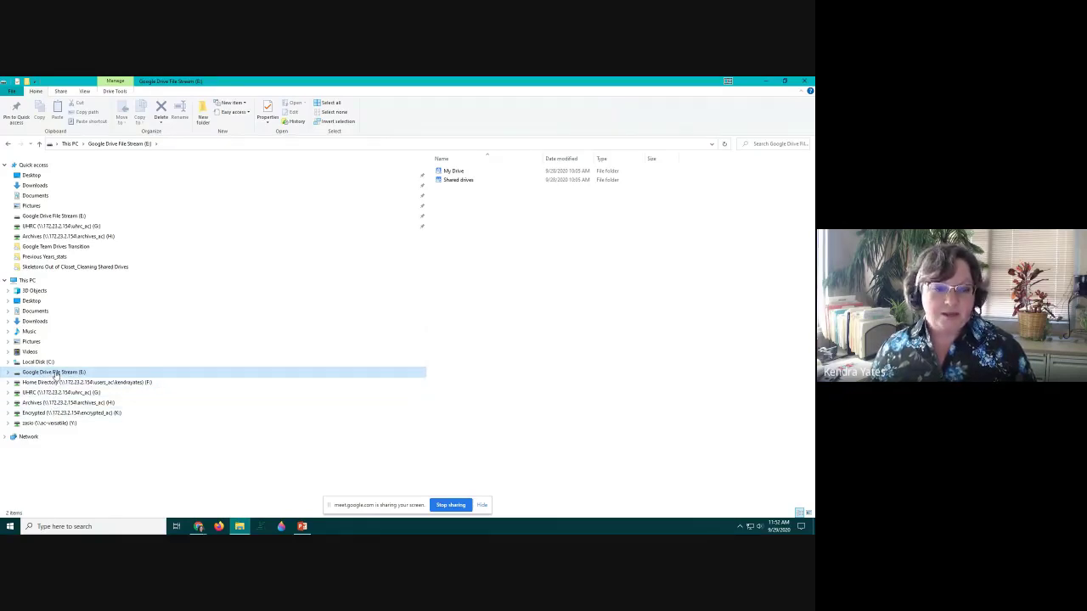
pyautogui.doubleClick(74, 375)
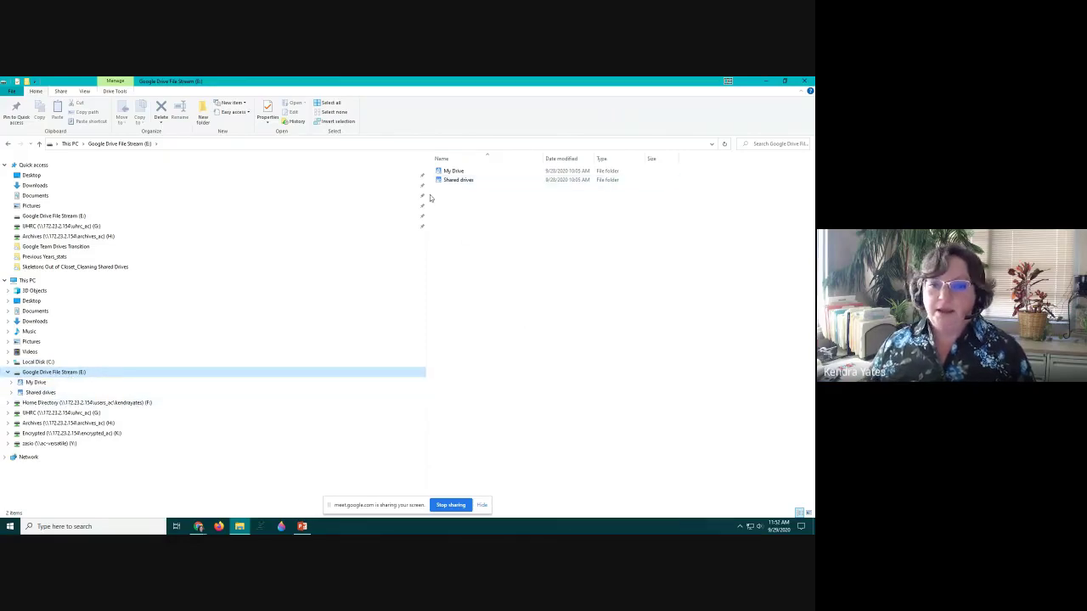
pyautogui.moveTo(426, 204); pyautogui.dragTo(188, 231)
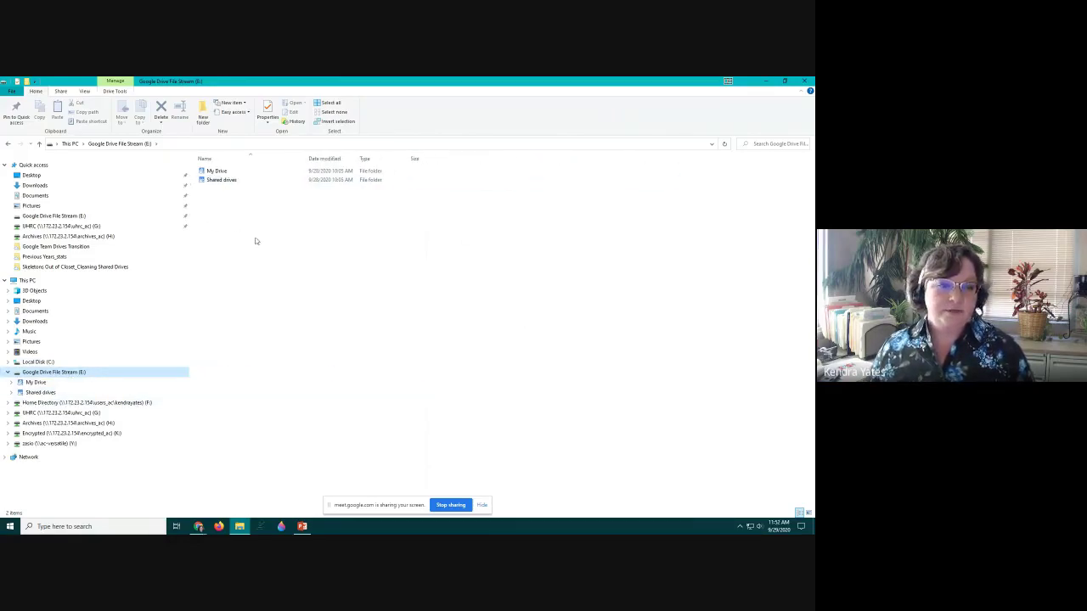
pyautogui.doubleClick(224, 172)
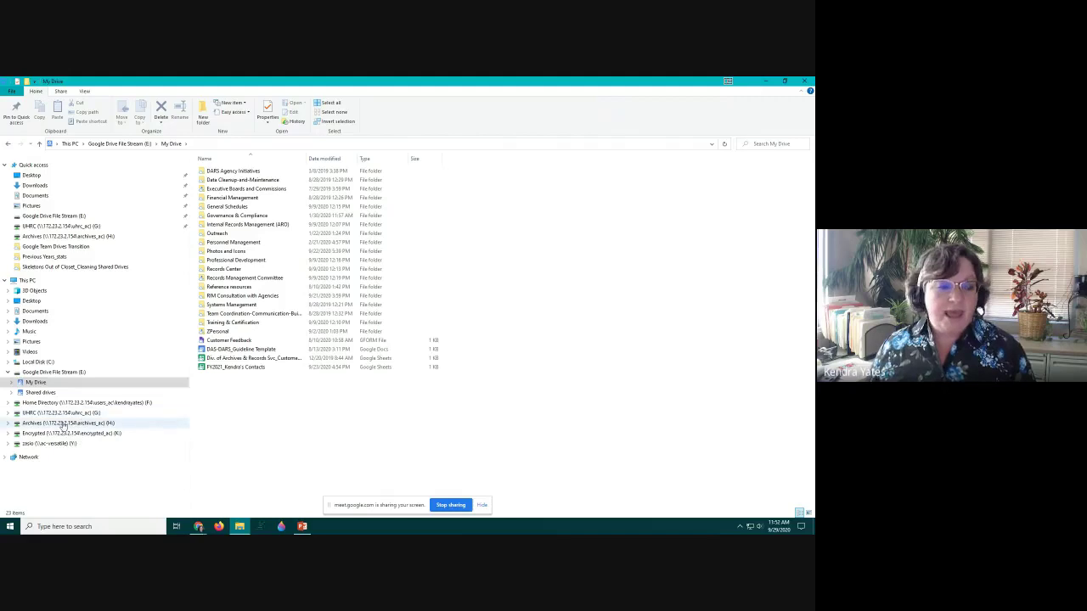
# Open the DAS_Division of Archives & Records Service folder in File Stream's Shared drives
pyautogui.click(41, 392)
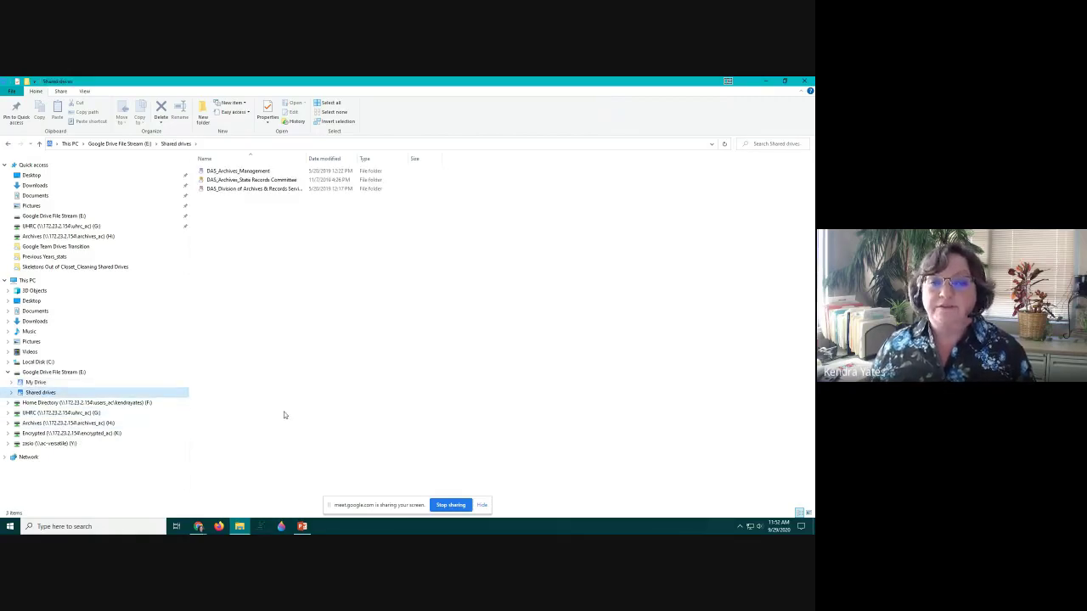
pyautogui.click(248, 189)
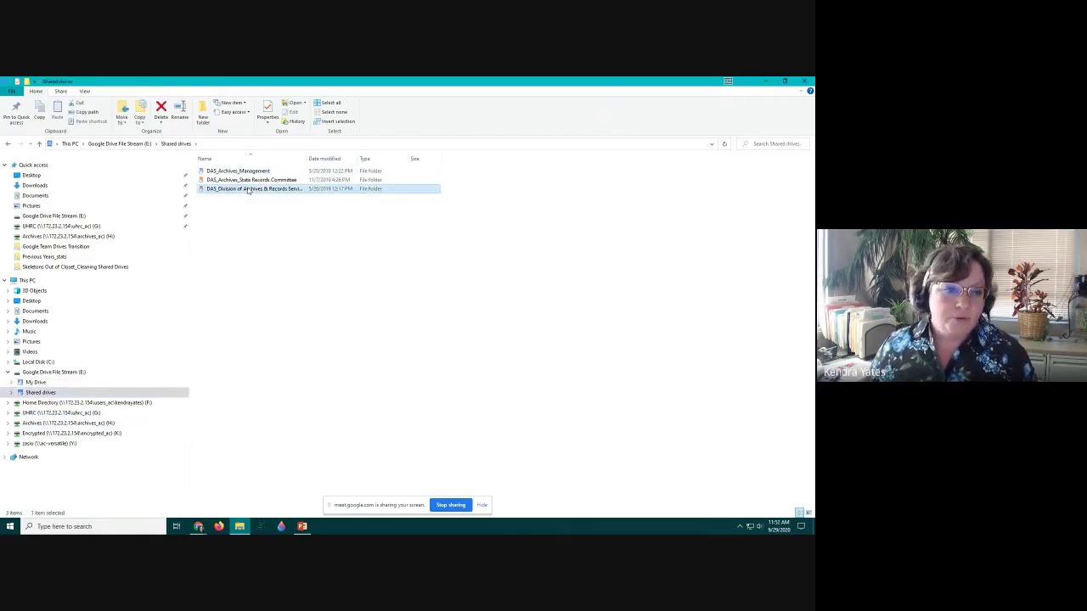
pyautogui.doubleClick(248, 188)
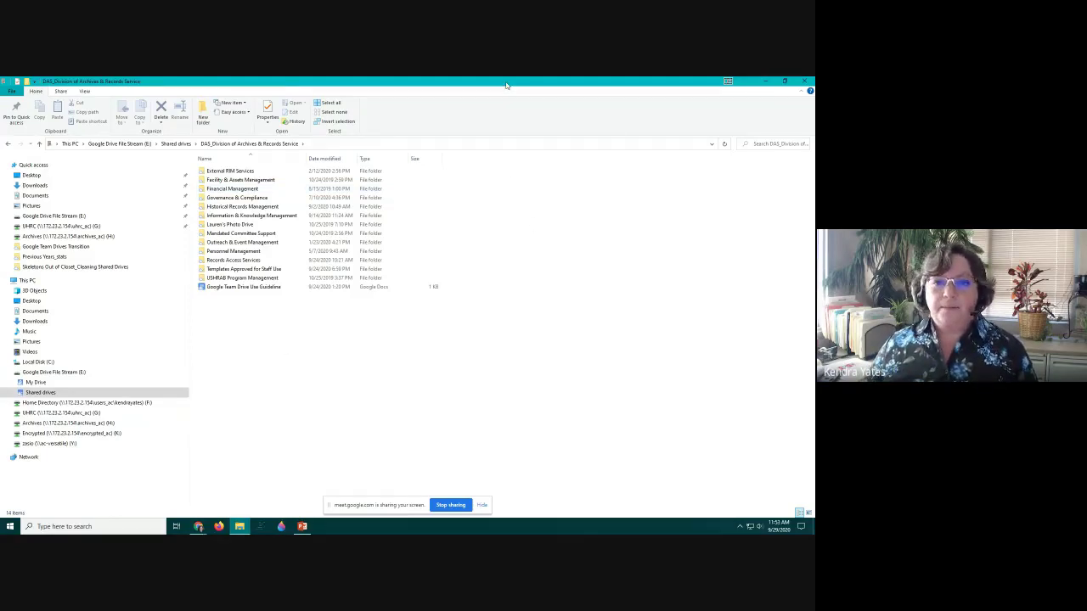
# Show the shared drive in two File Explorer windows side by side, and close the second window
pyautogui.press('super+Left')
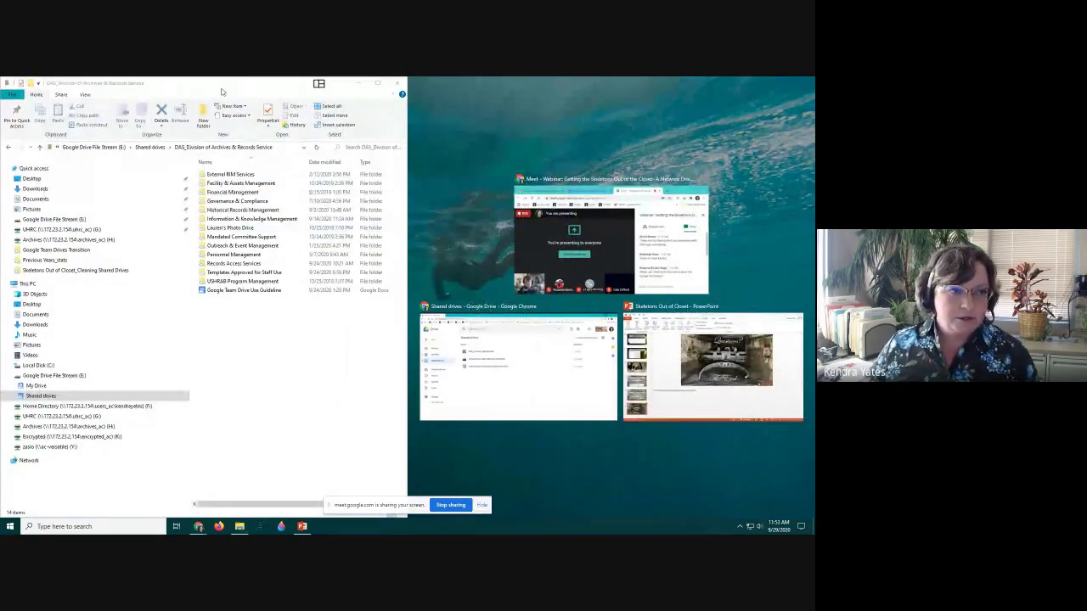
pyautogui.moveTo(228, 92); pyautogui.dragTo(630, 104)
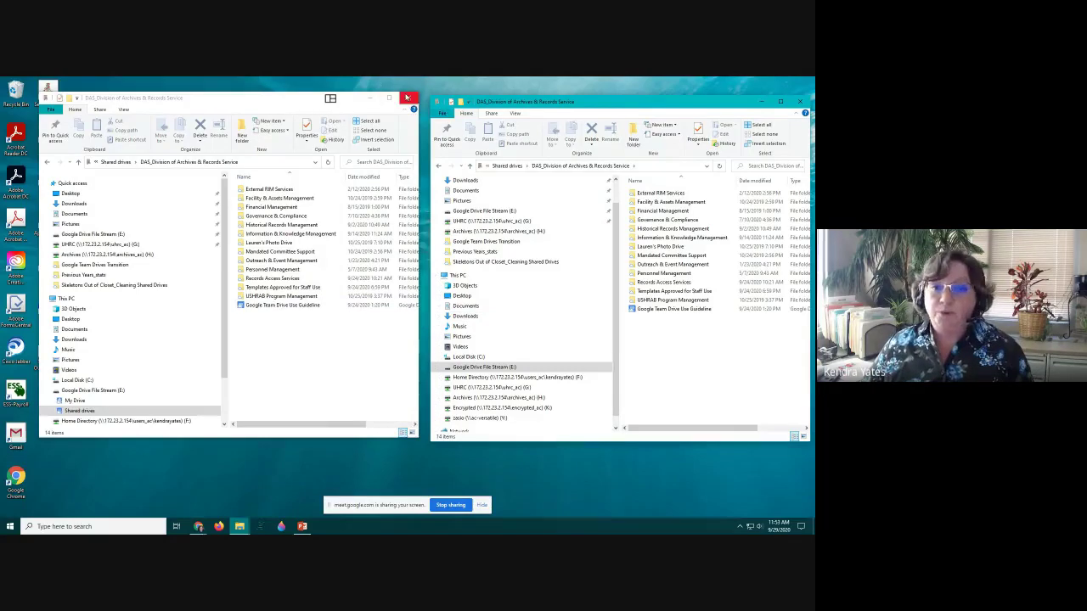
pyautogui.click(800, 102)
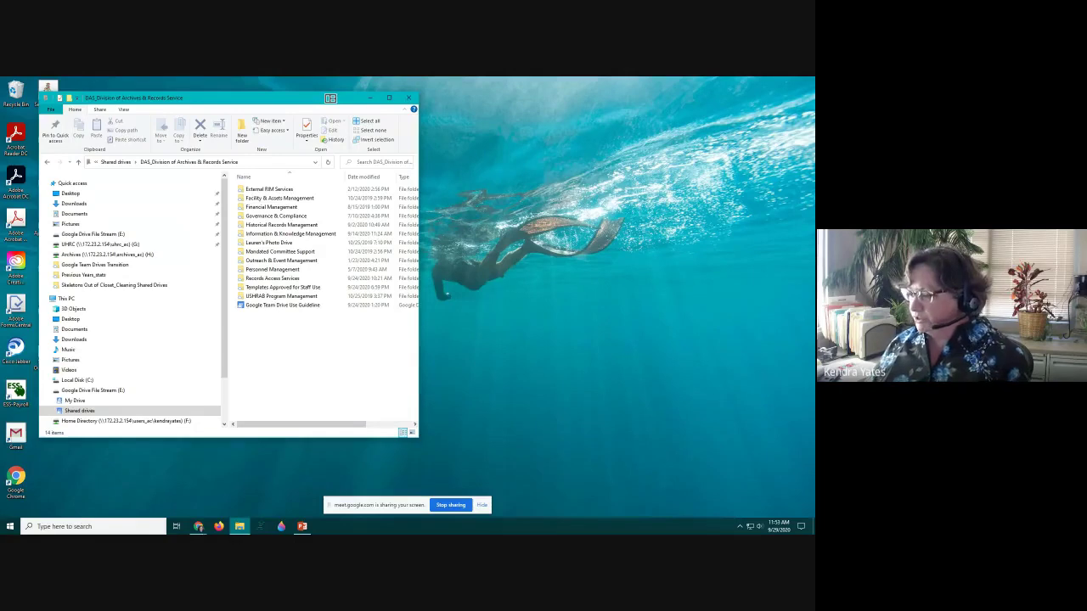
# Bring the Google Meet window onto the desktop beside the File Explorer window
pyautogui.moveTo(815, 179); pyautogui.dragTo(729, 114)
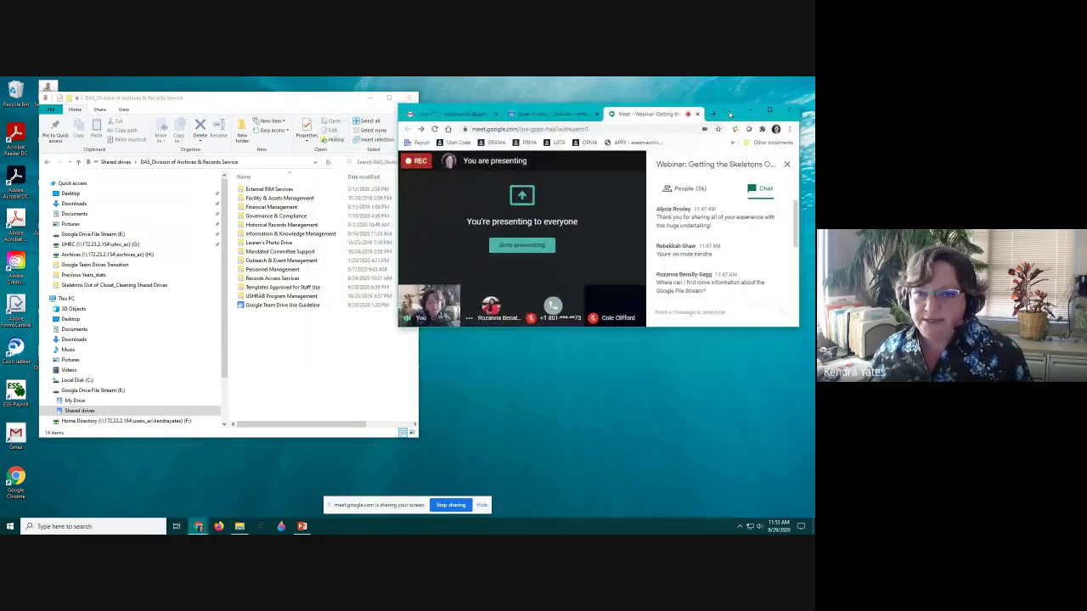